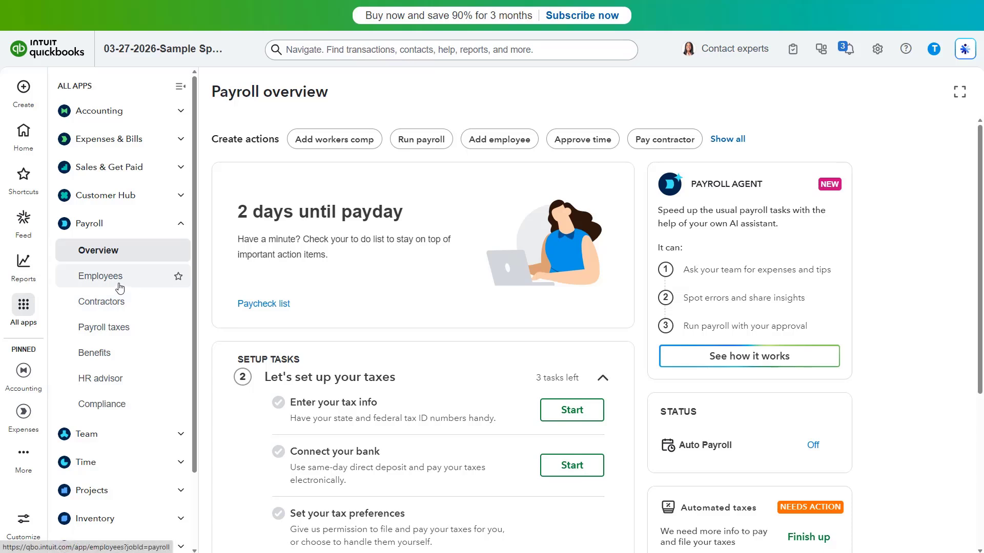
Start a bonus-only payroll run from the Employees list
click(119, 287)
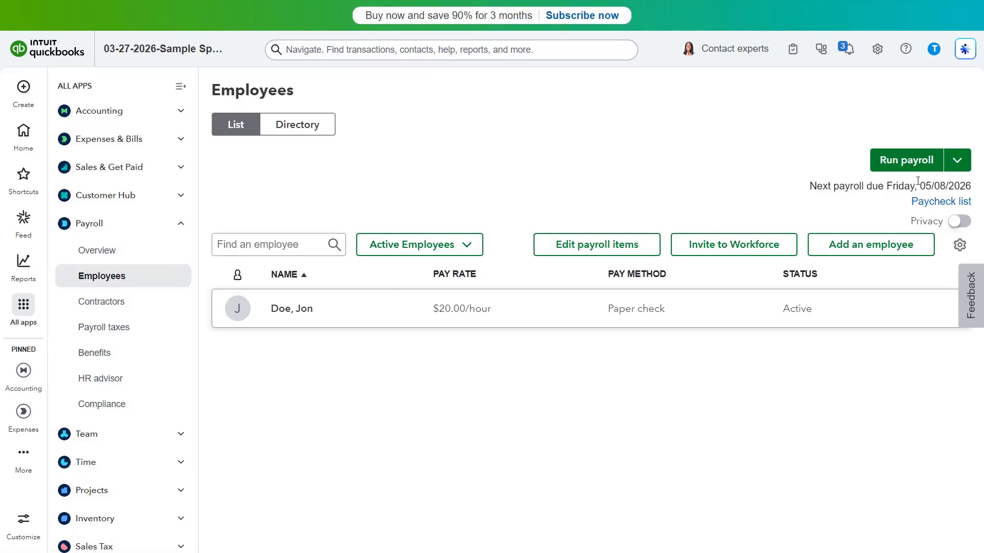
click(956, 162)
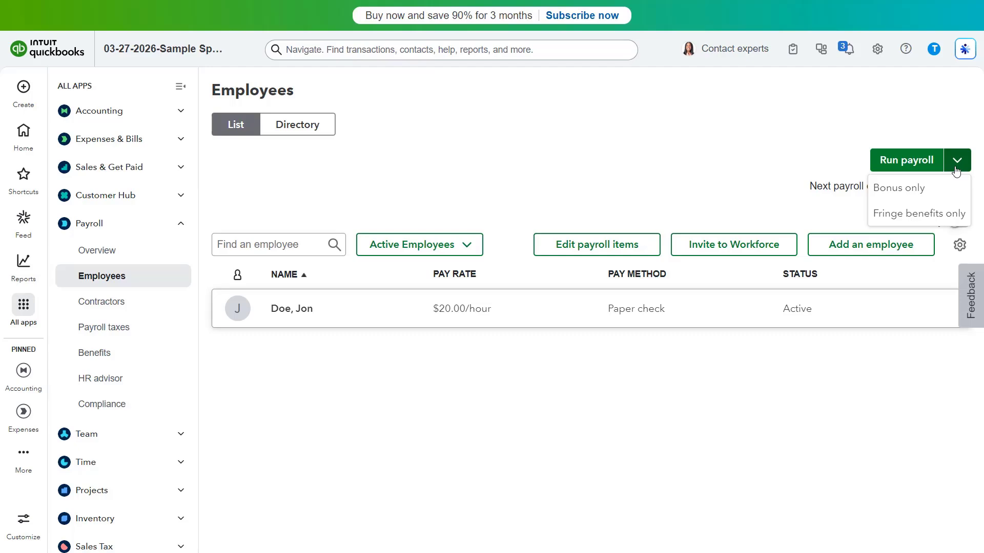
click(917, 199)
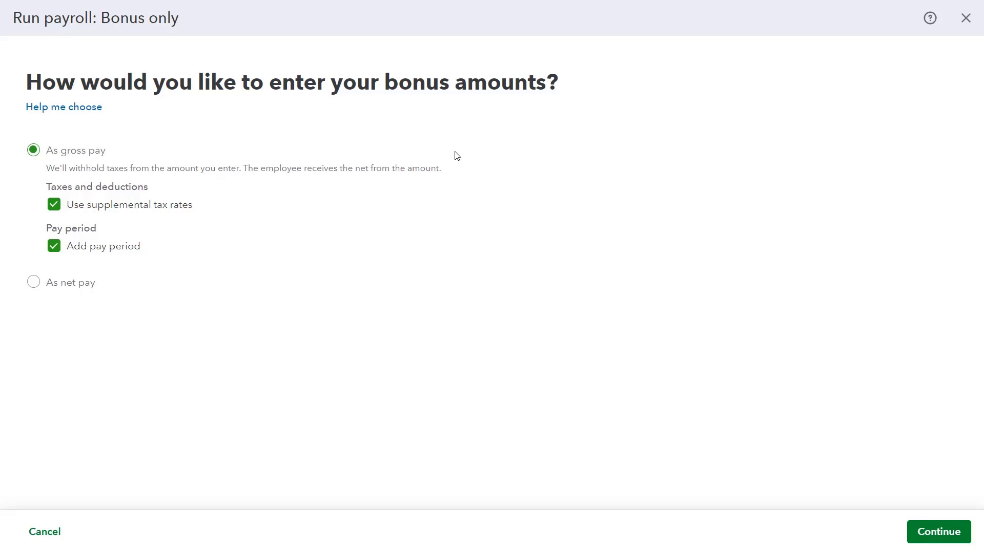
Set the bonus amounts to be entered as gross pay with supplemental tax rates and a pay period, and postpone the federal tax setup reminder
click(32, 283)
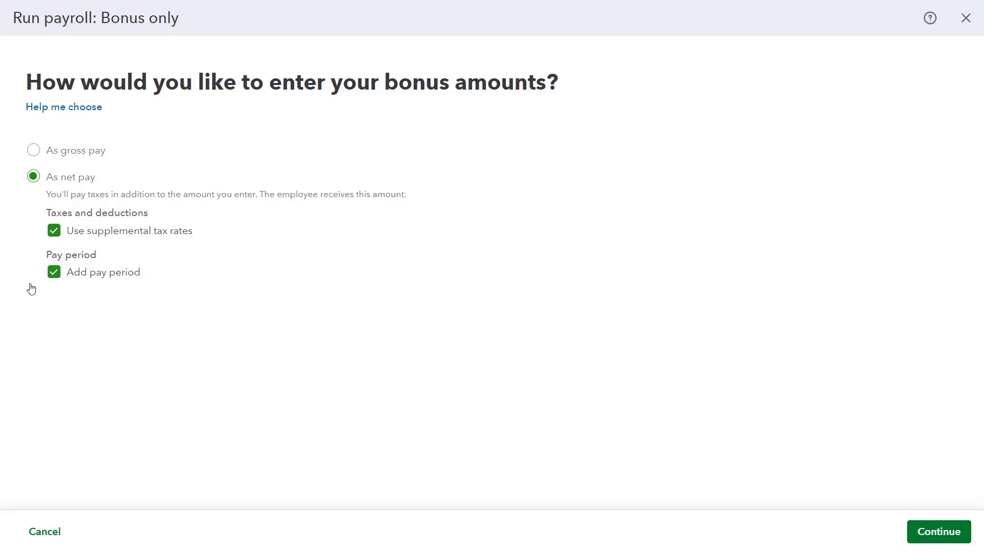
click(35, 156)
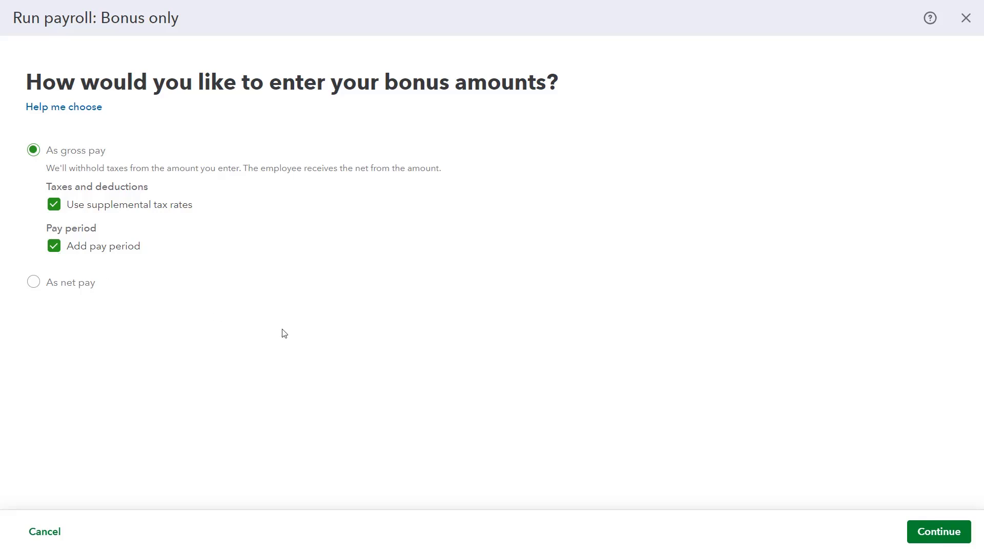
click(928, 533)
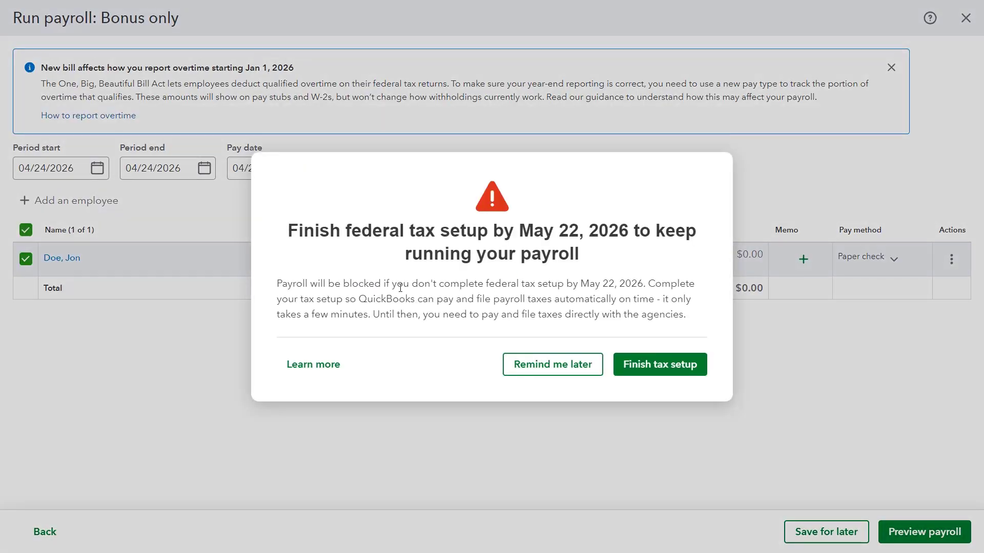
click(548, 373)
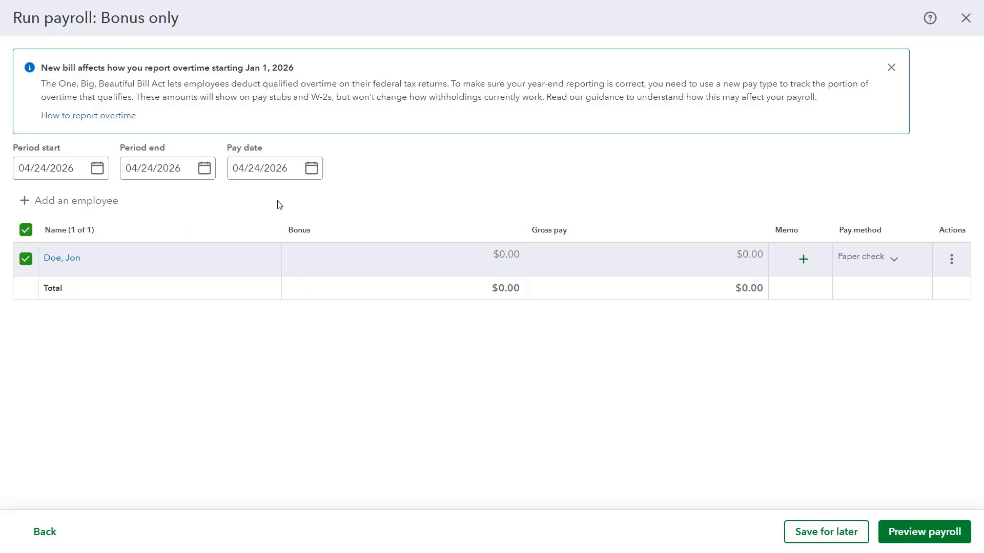
click(313, 174)
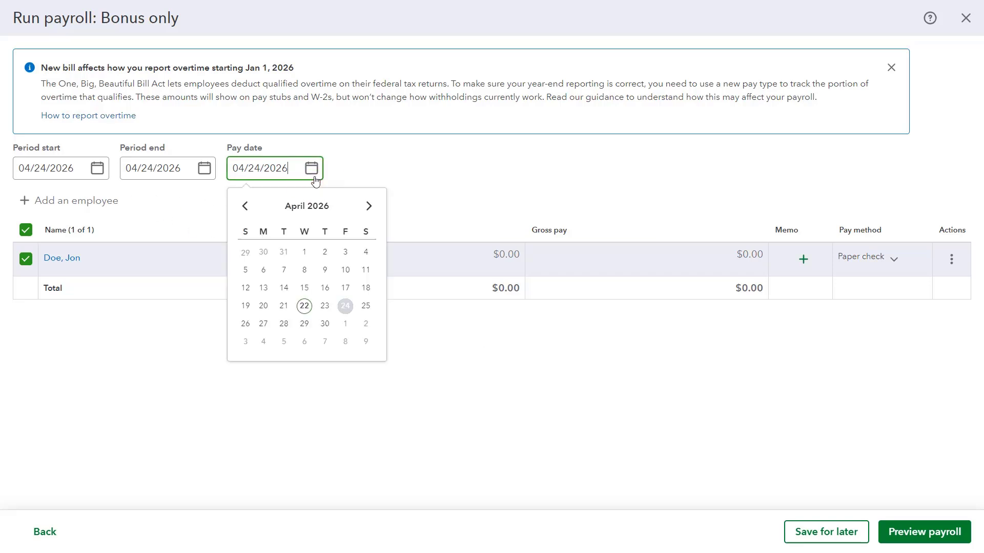
click(313, 174)
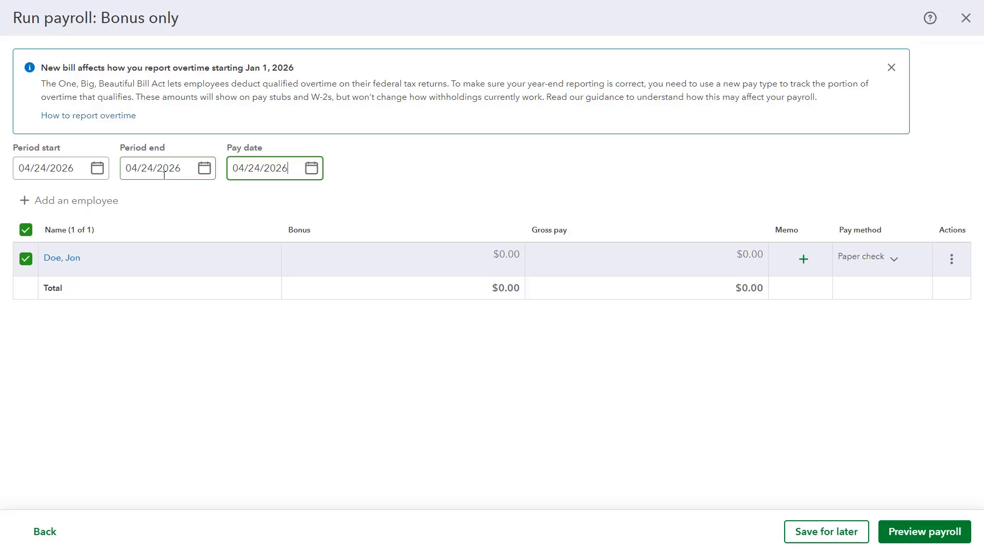
click(26, 259)
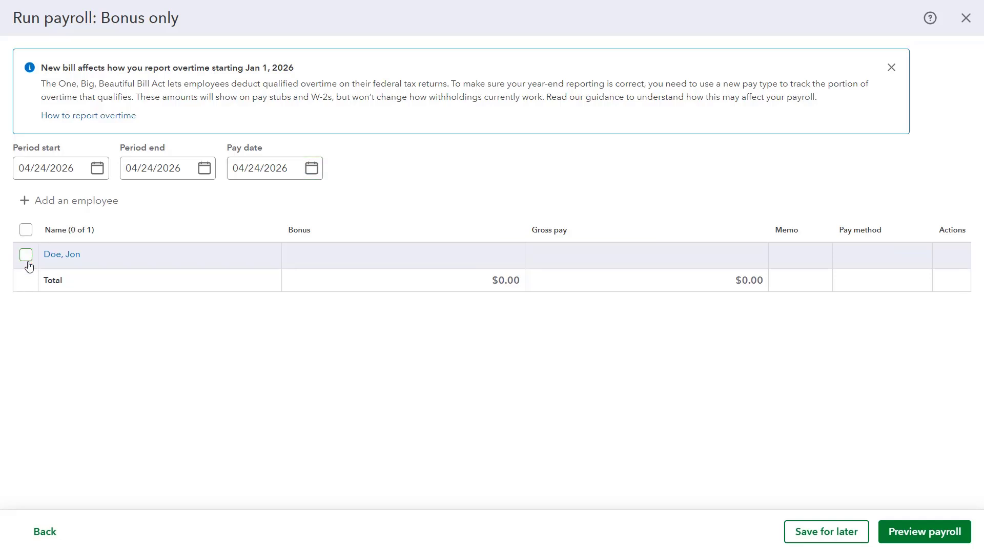
click(28, 265)
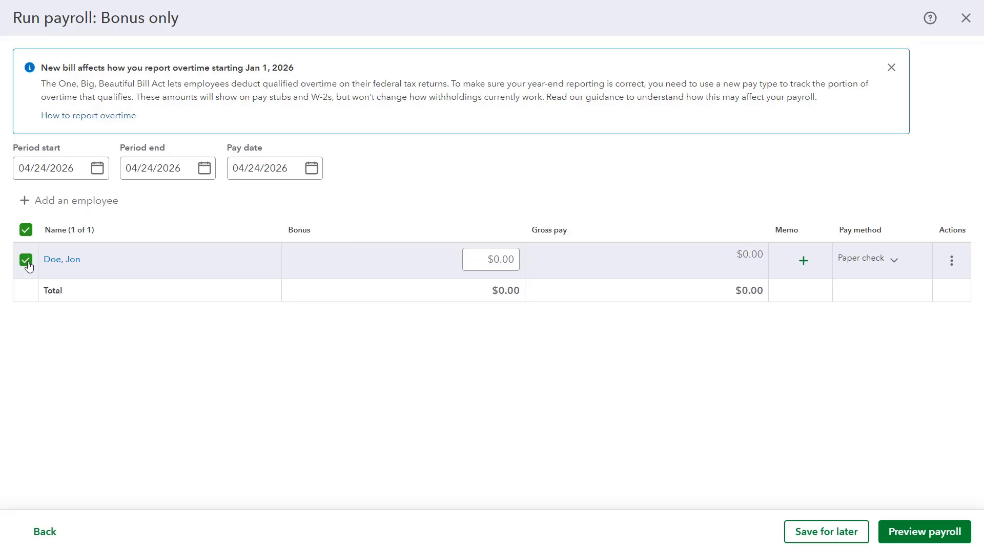
click(26, 230)
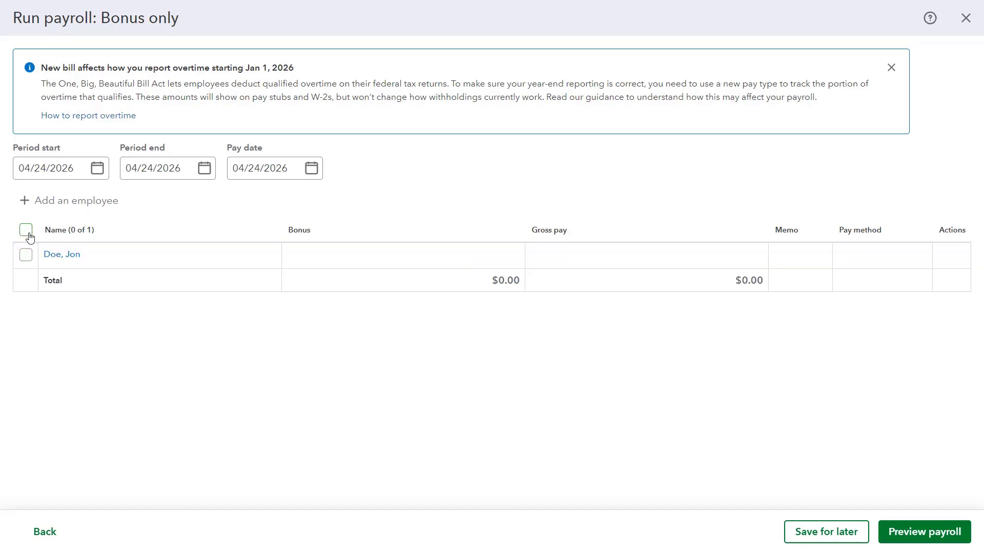
click(27, 231)
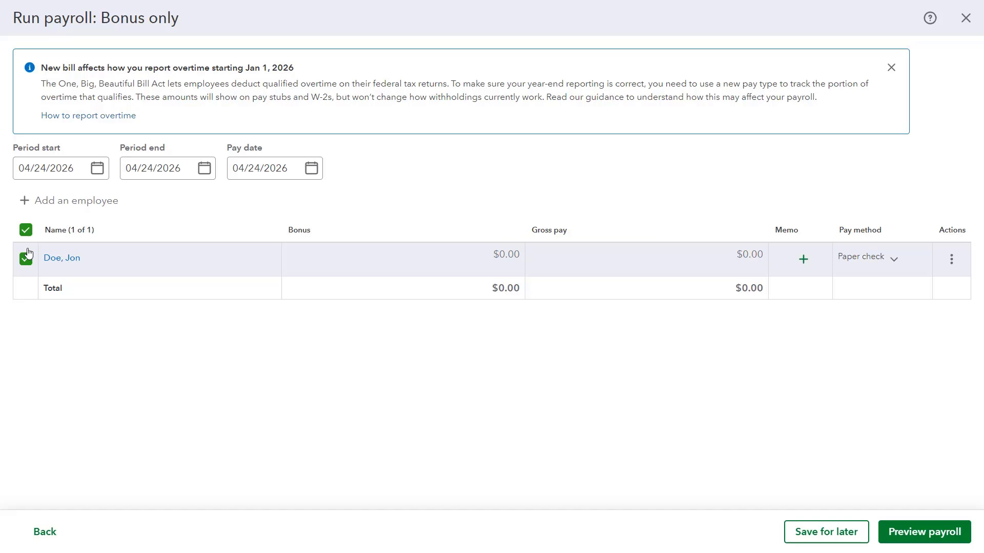
Enter a $1,000 bonus for the selected employee and save the pay stub memo "Signing bonus"
click(421, 260)
click(481, 259)
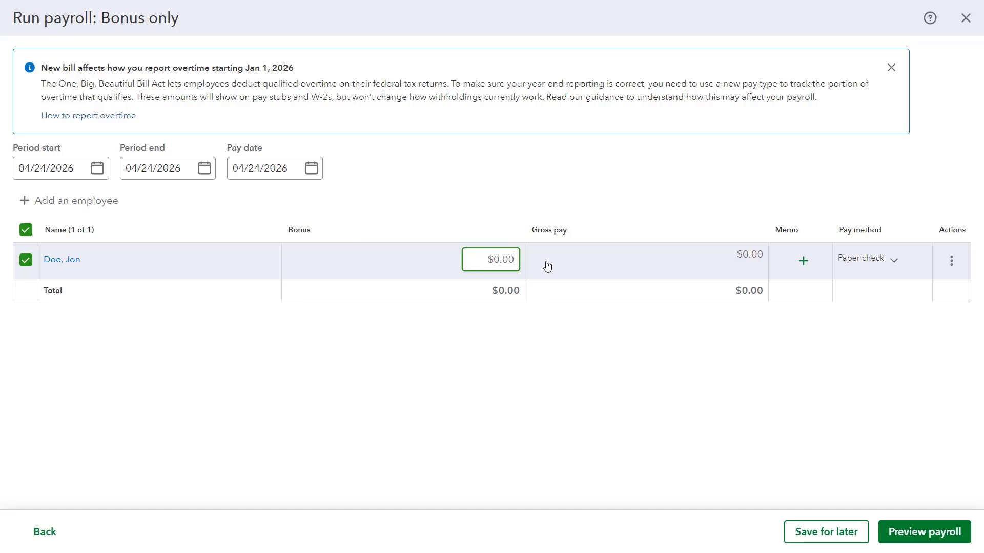
text(1000)
click(808, 264)
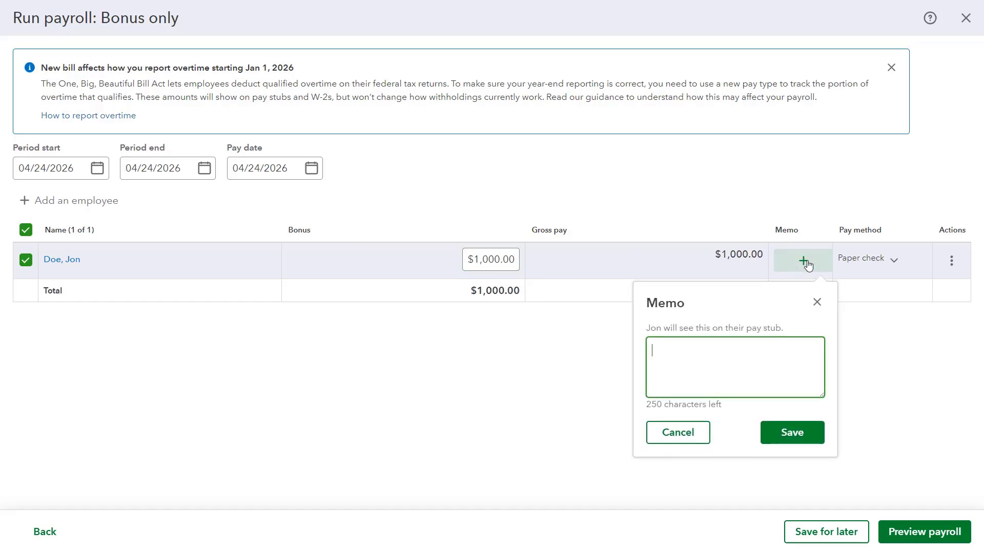
text(Signing bonus)
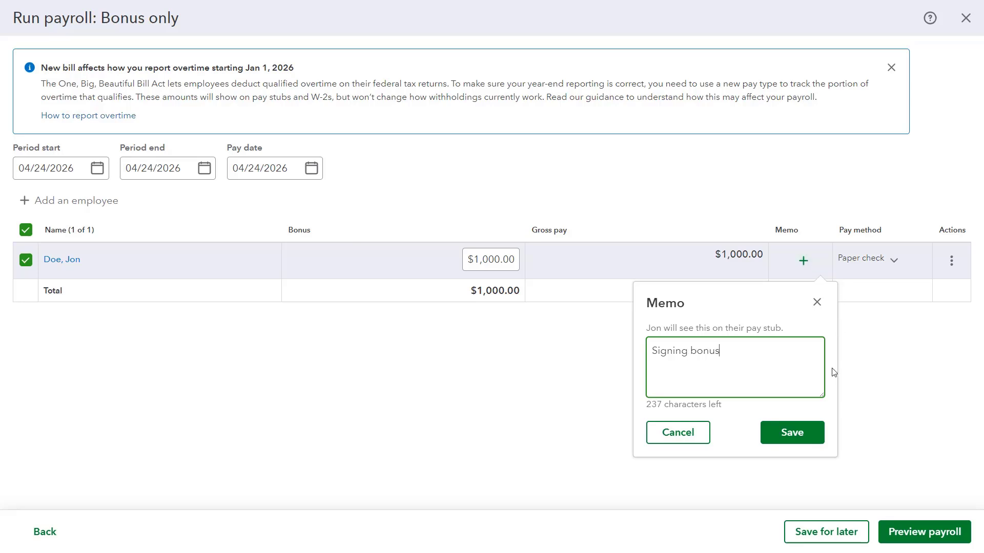
click(810, 435)
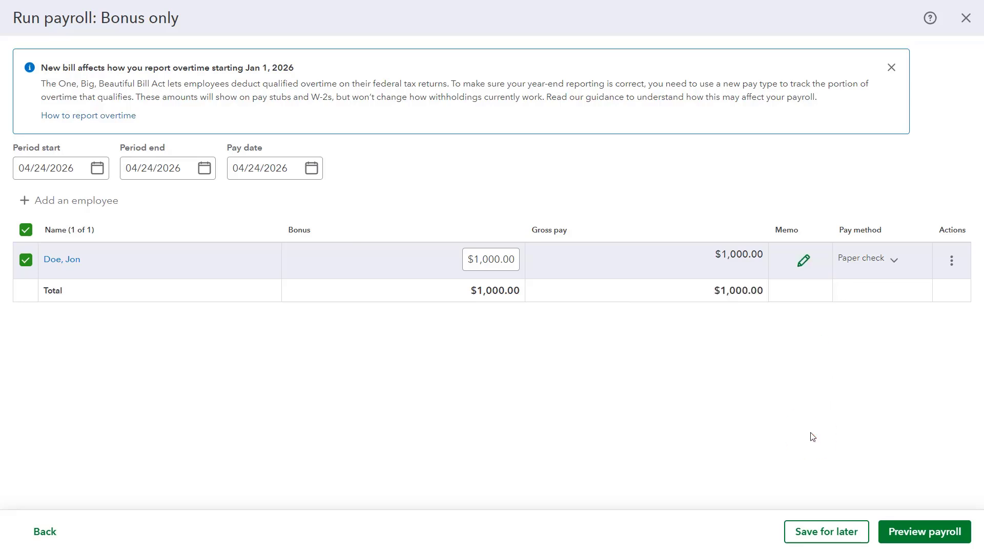
Examine the employee's paycheck breakdown of bonus pay and taxes, and close it without saving
click(951, 264)
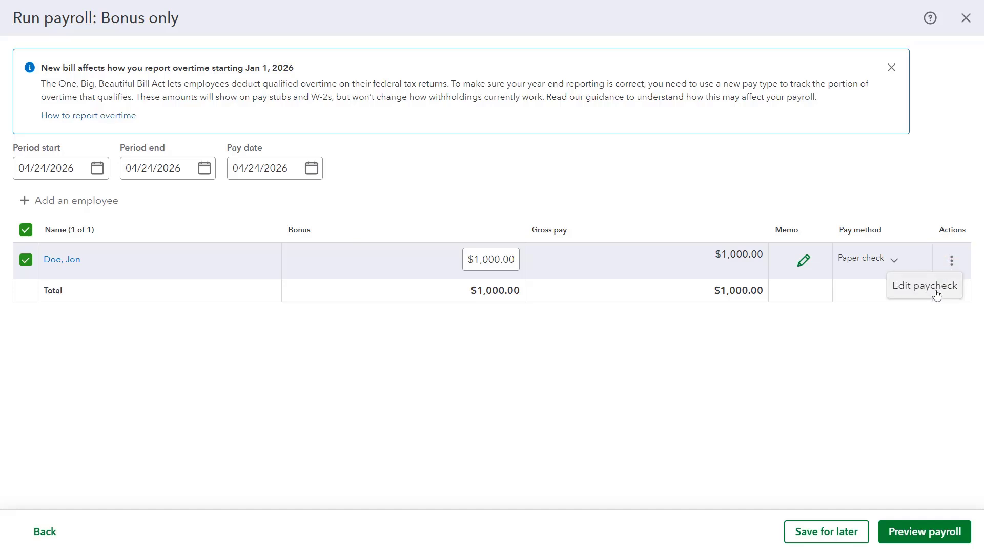
click(936, 287)
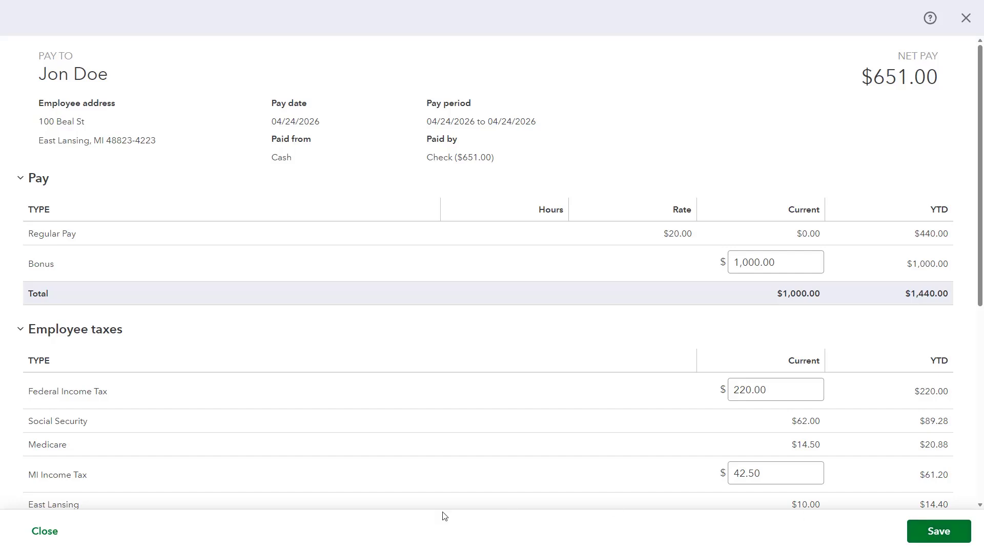
click(46, 533)
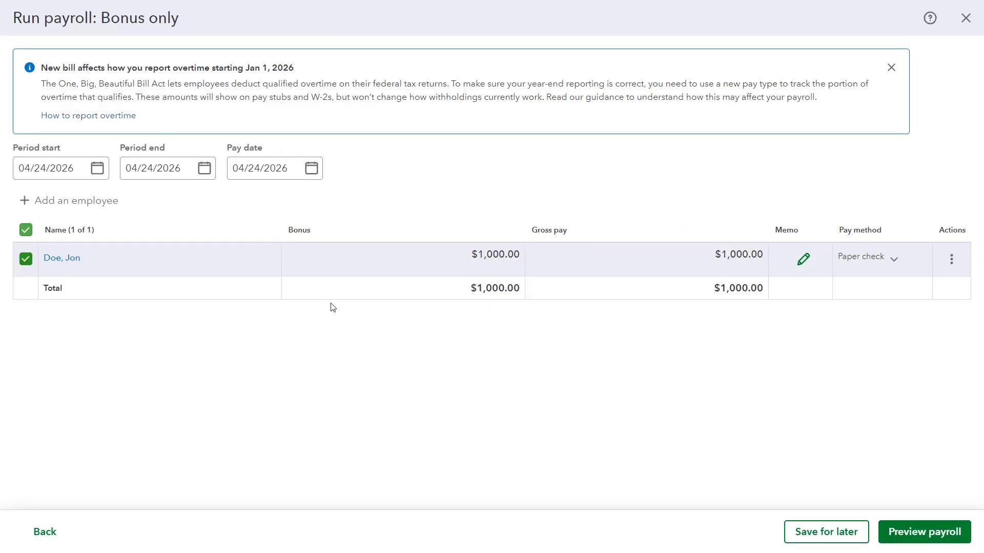
Preview the bonus payroll and set its chart of account to Checking
click(894, 536)
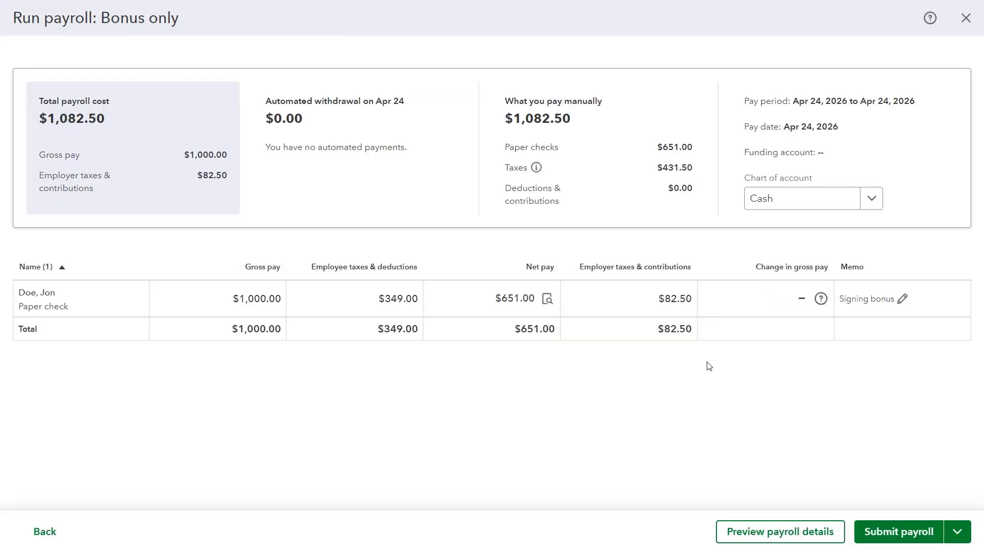
click(870, 207)
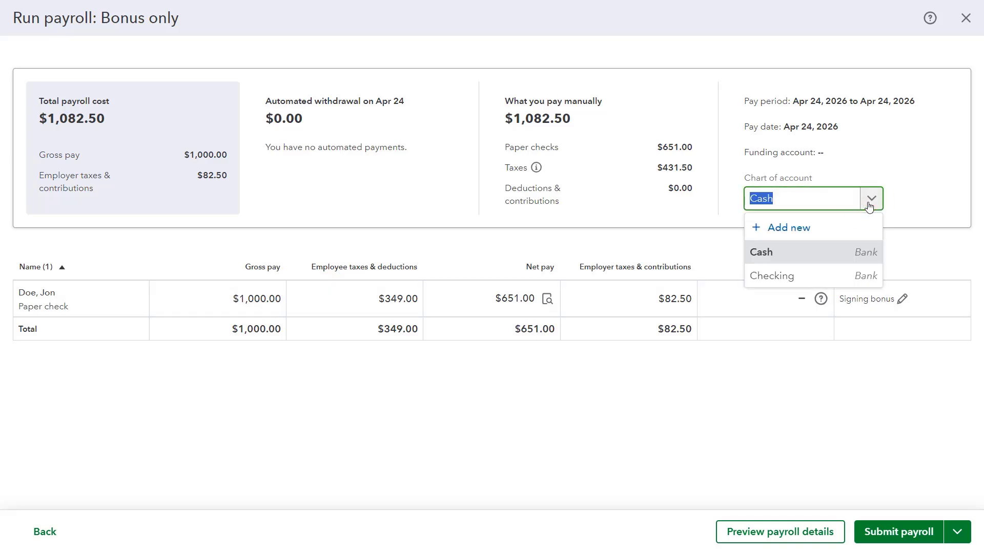
click(803, 277)
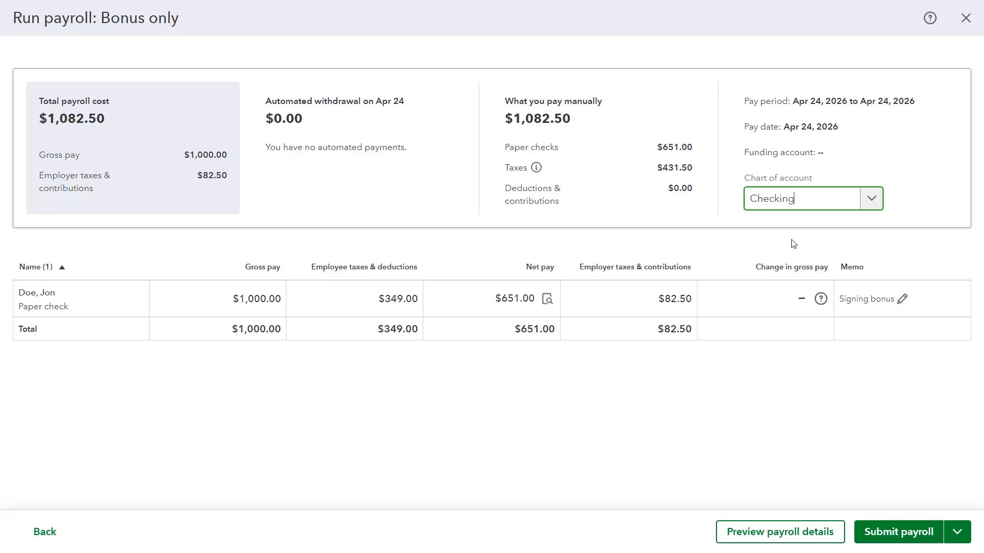
Review the detailed payroll preview with employee and employer taxes, and check the alternatives to submitting
click(769, 536)
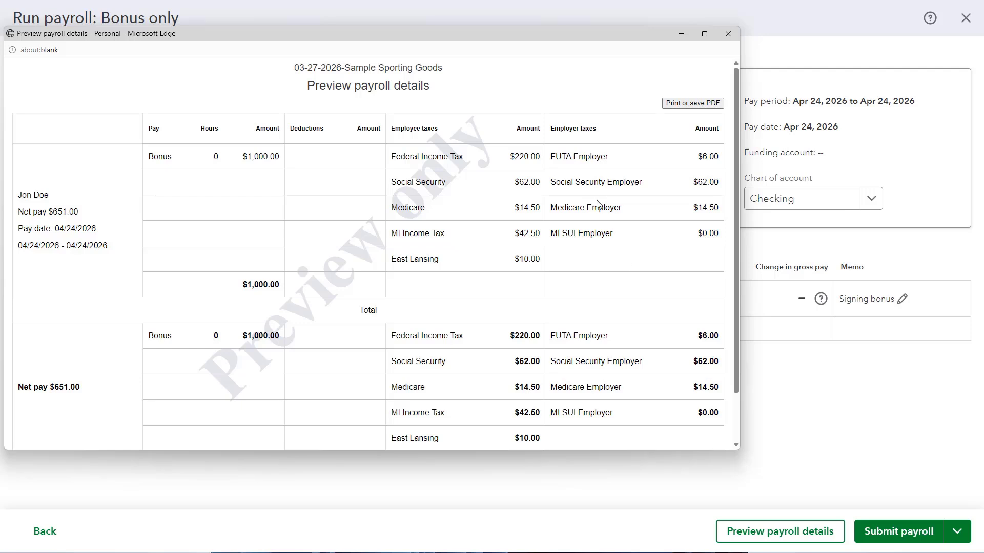
click(728, 34)
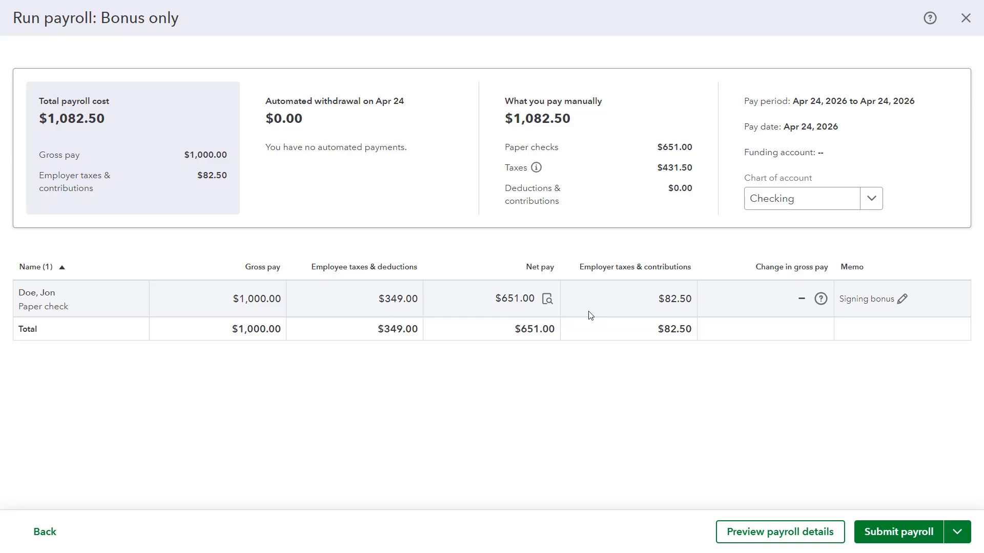
click(960, 533)
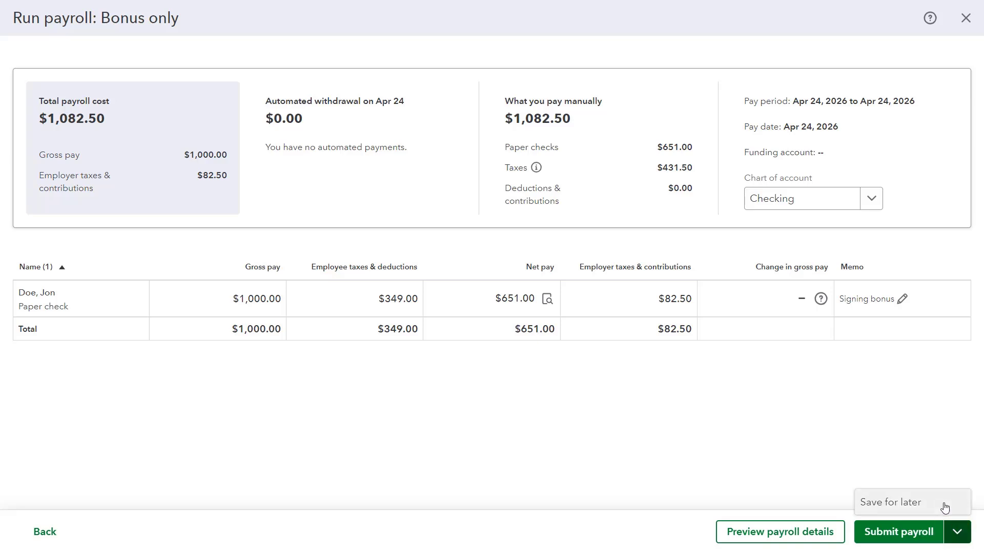
click(959, 534)
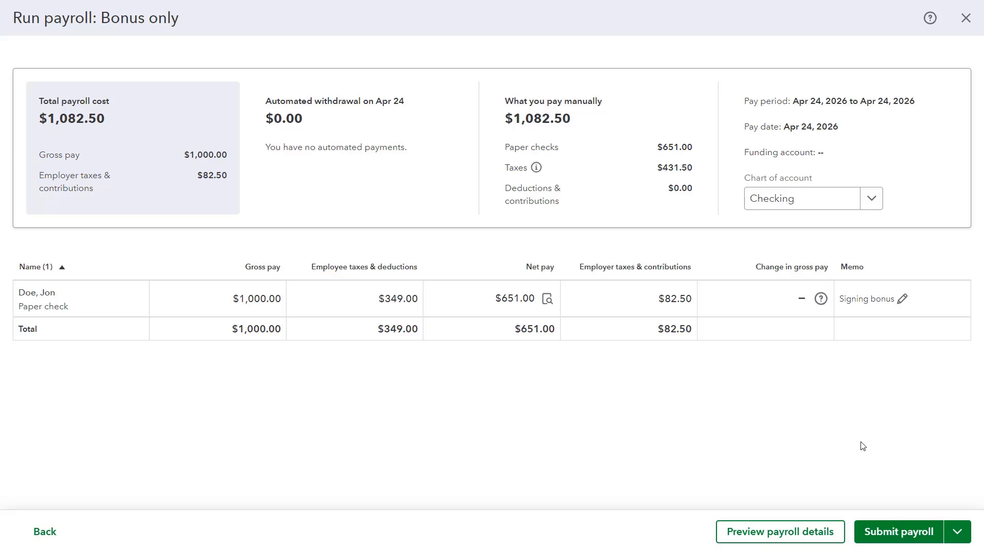
Submit the bonus payroll and dismiss the pop-up window that follows
click(888, 534)
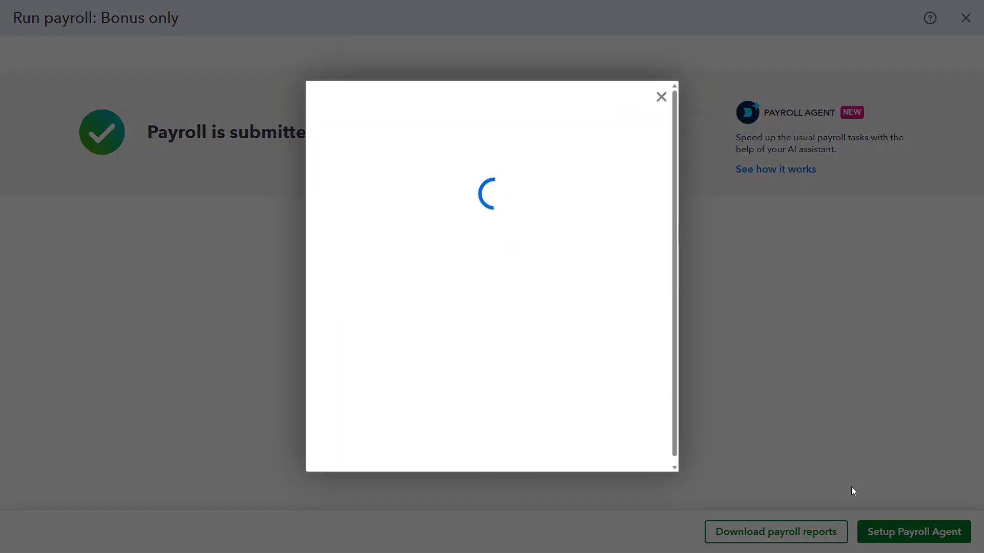
click(661, 97)
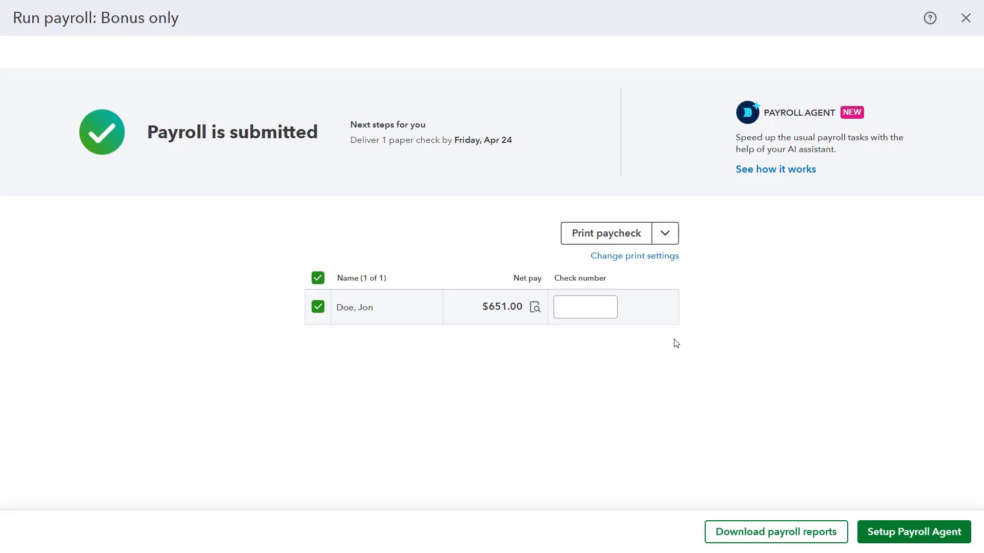
click(660, 239)
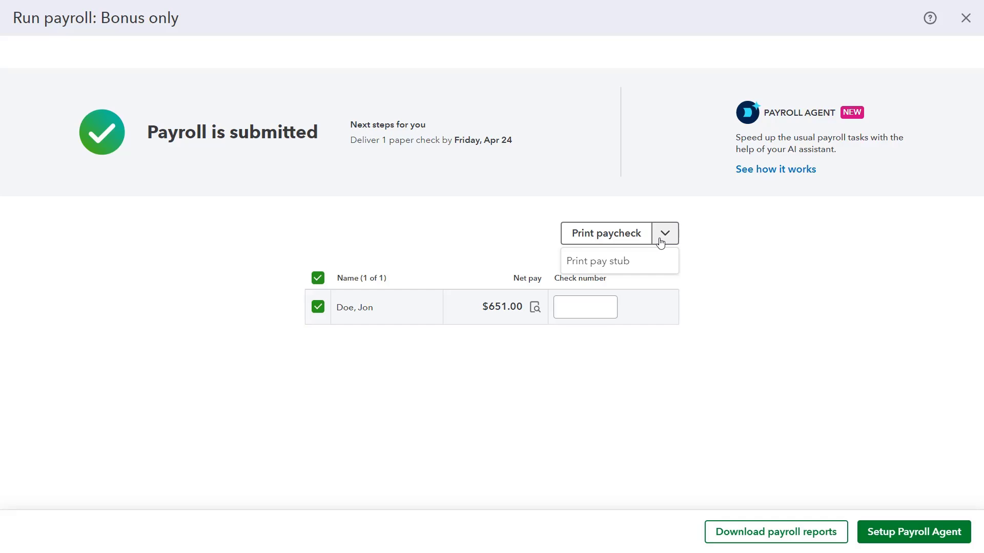
click(701, 241)
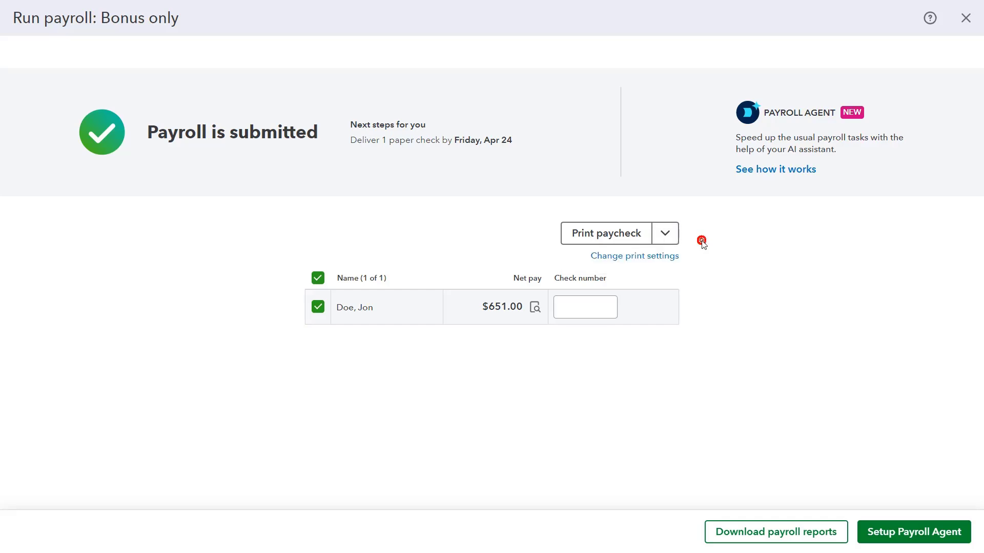
click(590, 310)
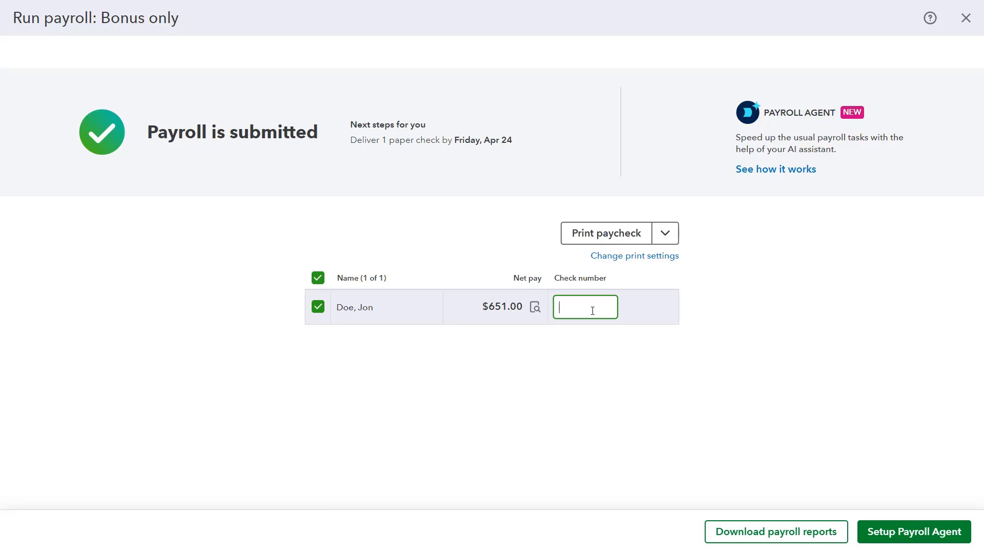
Export the preselected employer and employee payroll reports to Excel, and close the bonus payroll run
click(756, 540)
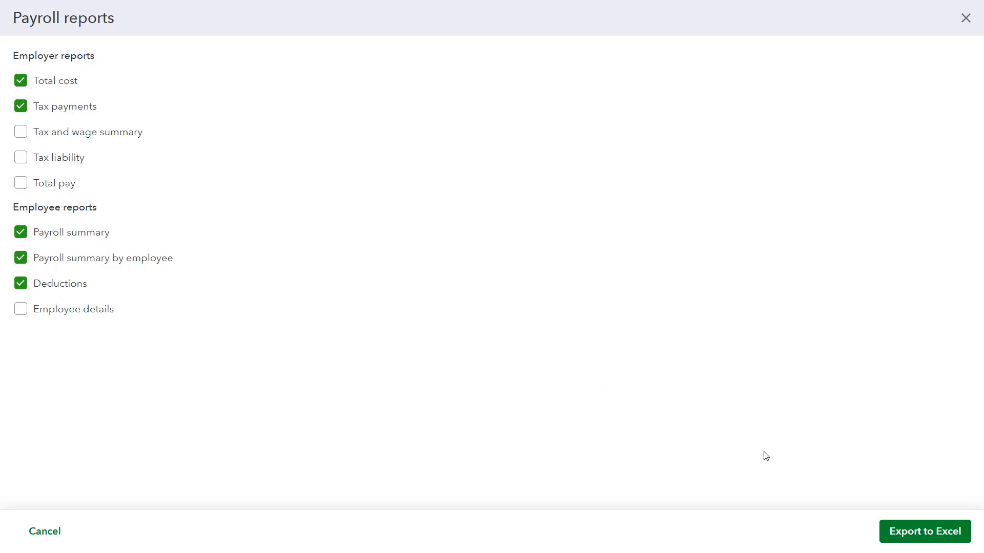
click(908, 532)
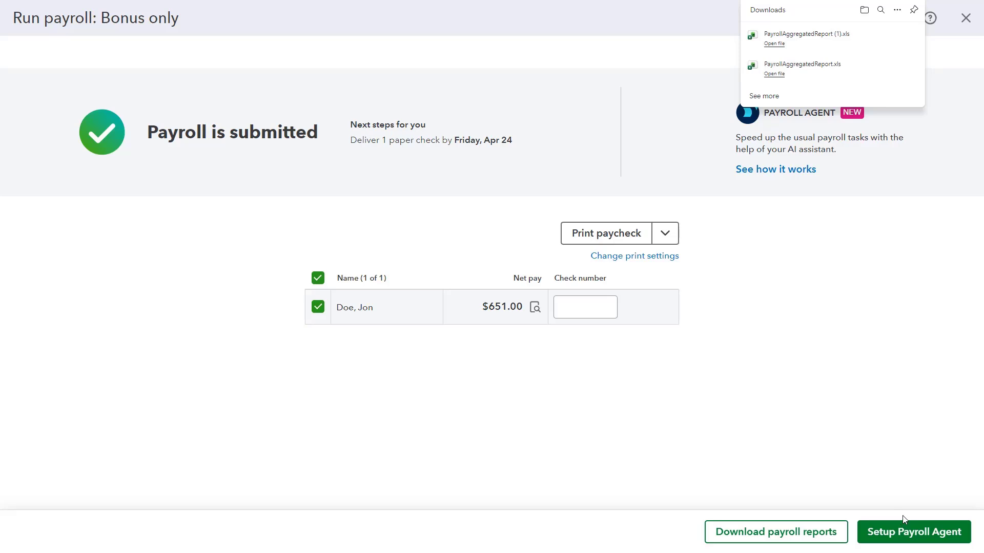
click(964, 19)
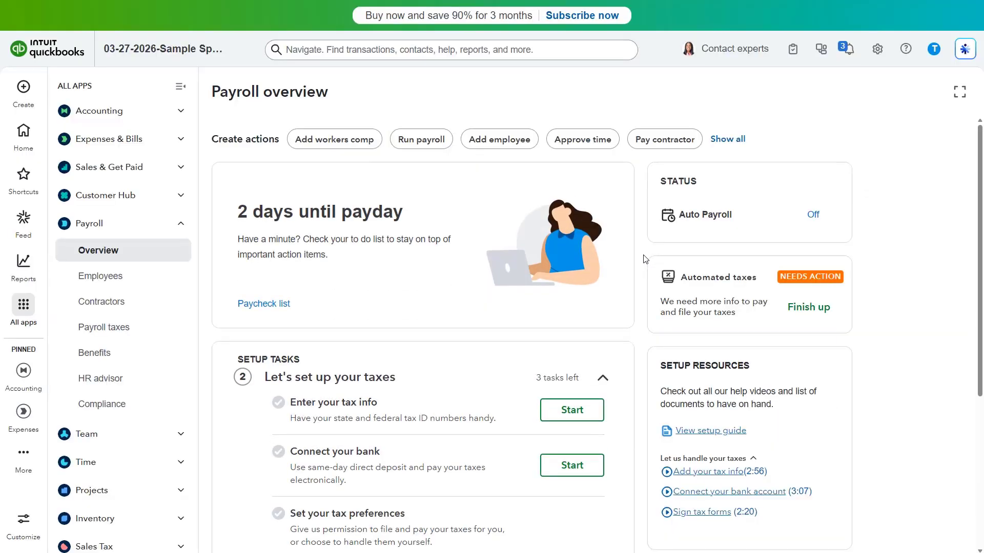